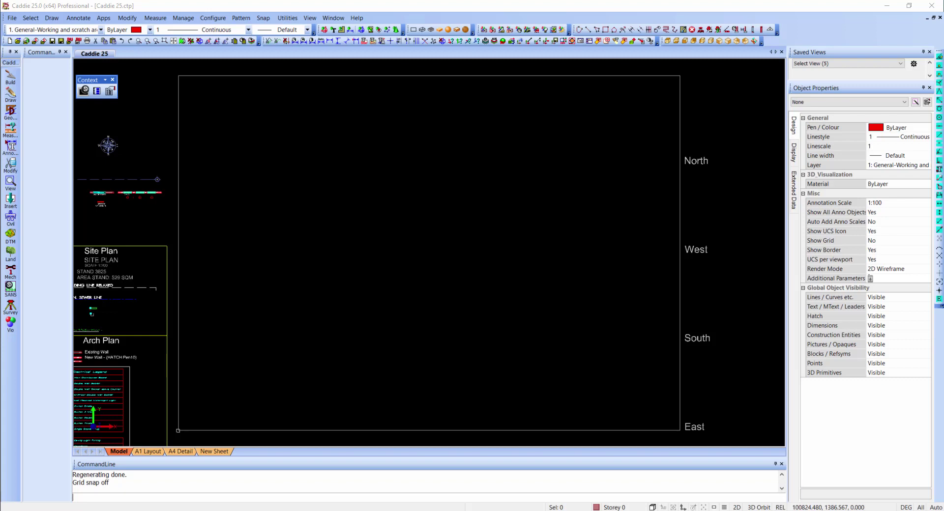
- Draw a horizontal wall 5000 long to the right in the Standard style, inside the empty drawing frame
click(10, 77)
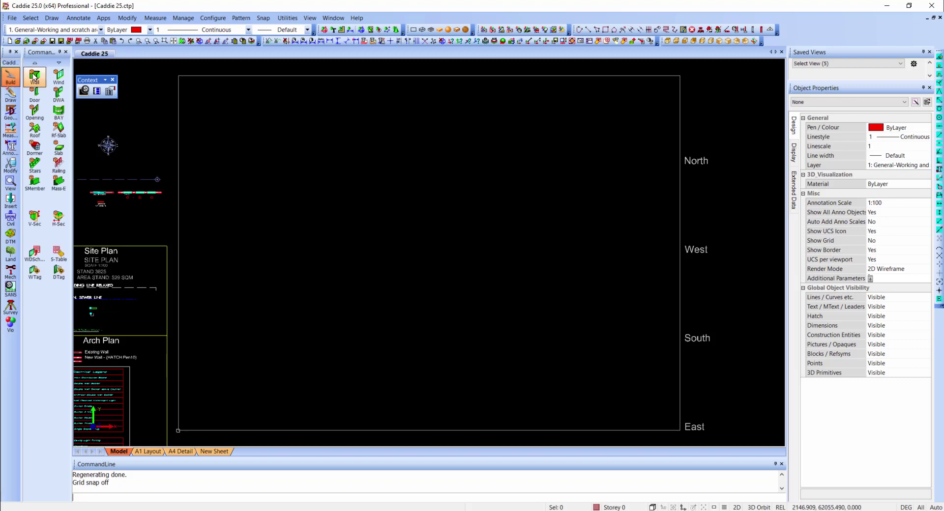
click(35, 77)
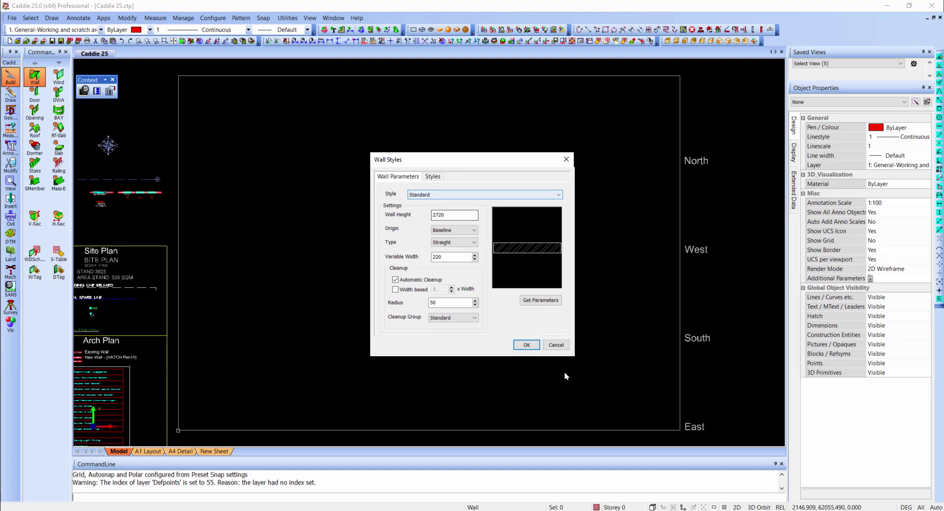
click(526, 345)
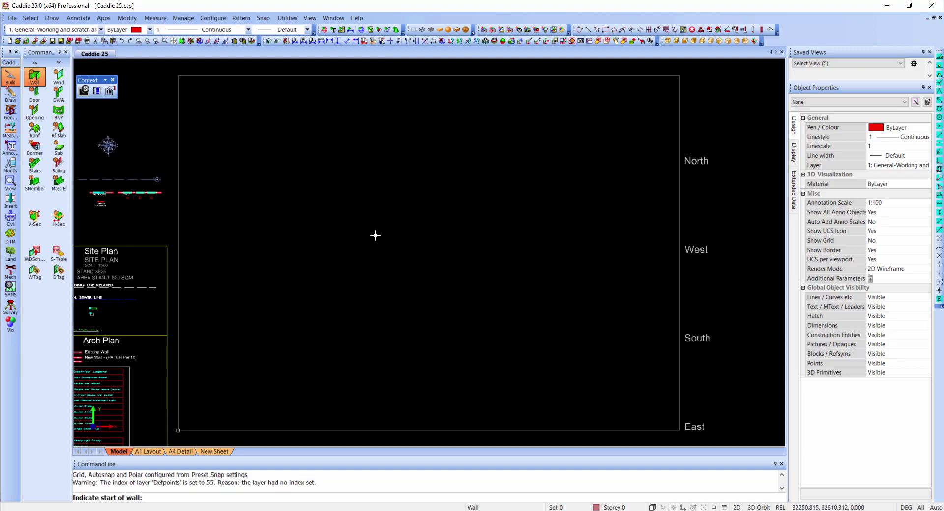
click(383, 237)
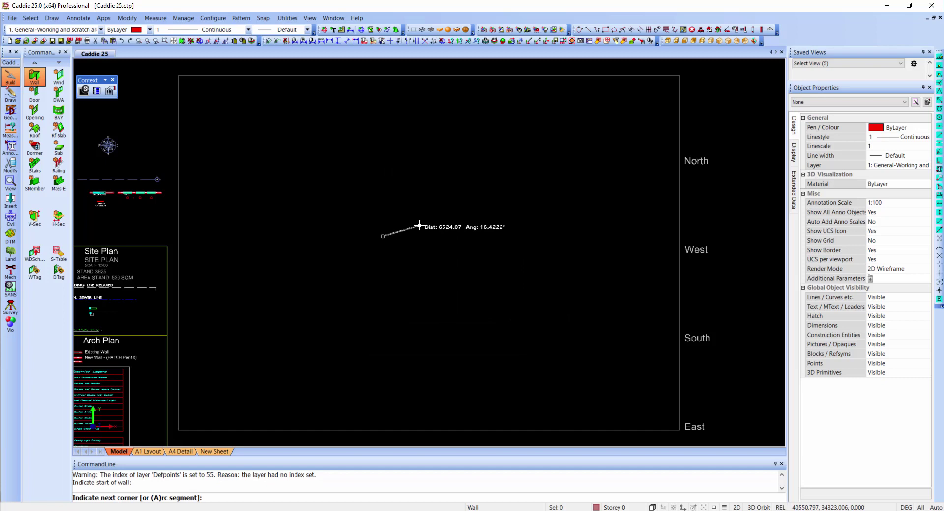
text(5000)
key(Right)
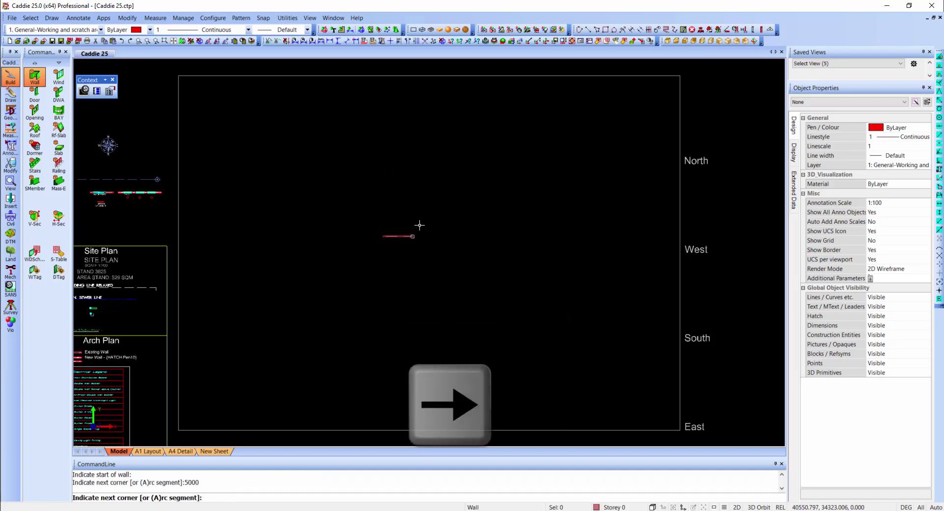
key(Escape)
scroll(394, 235, up, 10)
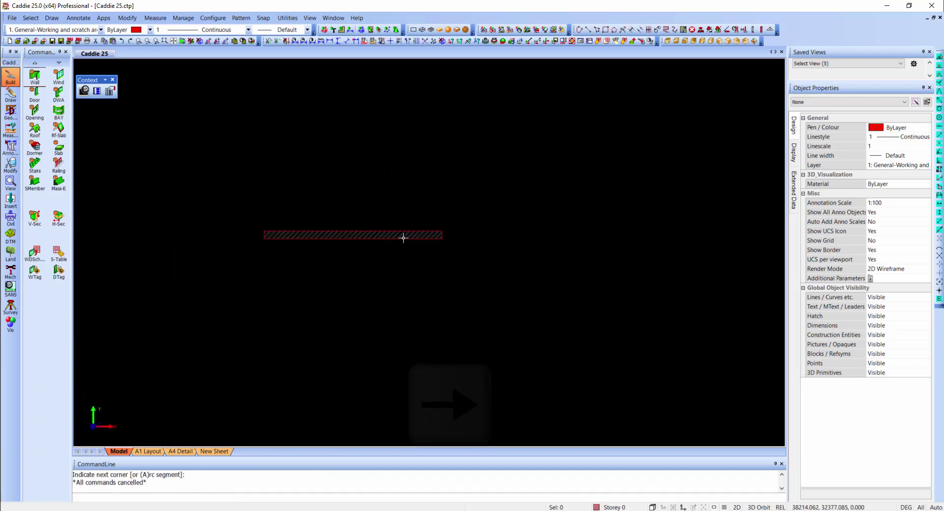
- Copy the wall's style under the name MyNewWall and apply it to the wall
click(347, 232)
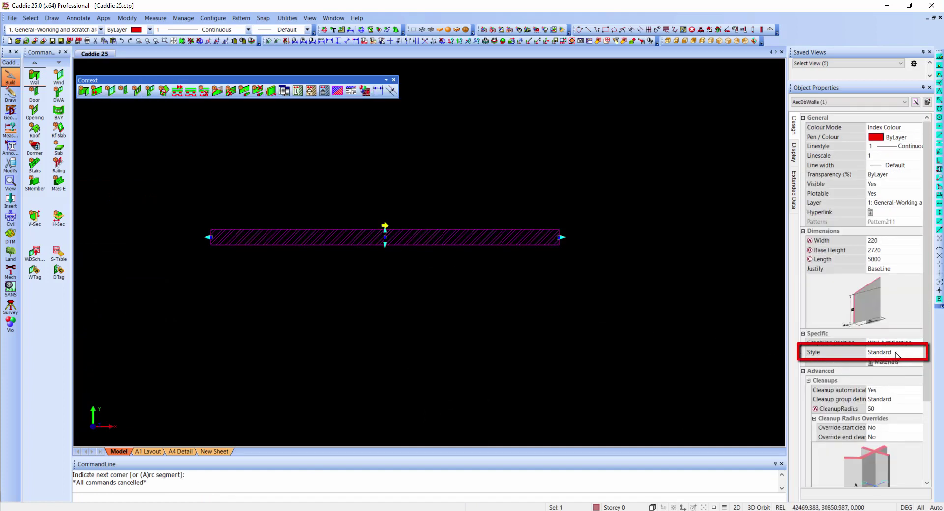
right_click(399, 235)
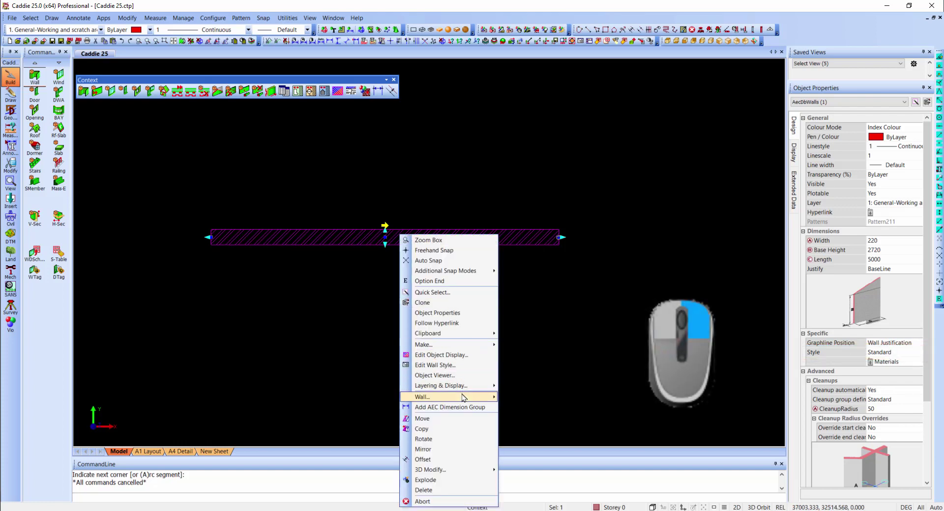
mouse_move(464, 398)
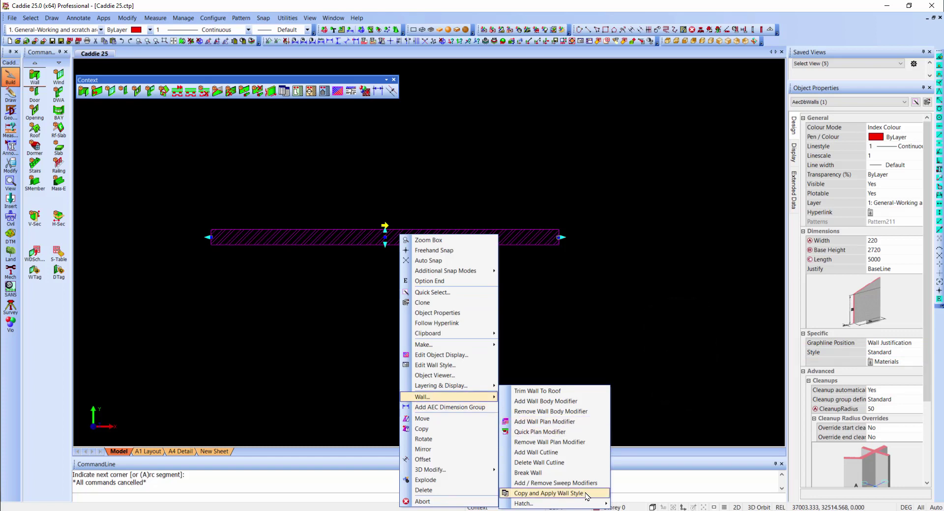
click(549, 493)
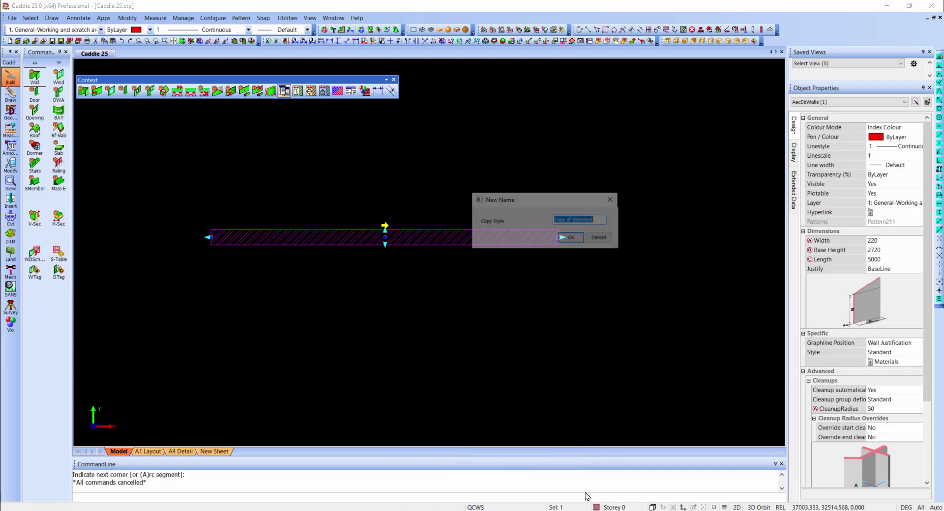
text(M)
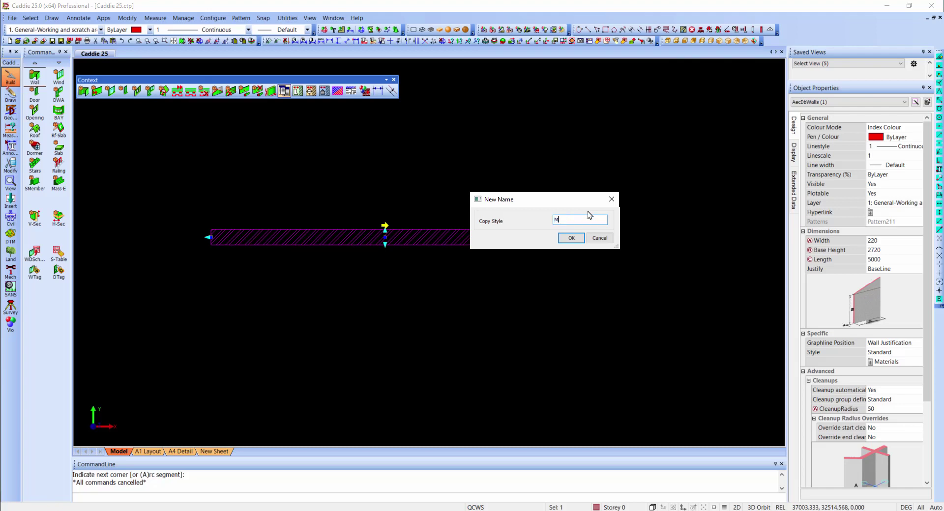
text(yNewWall)
click(571, 238)
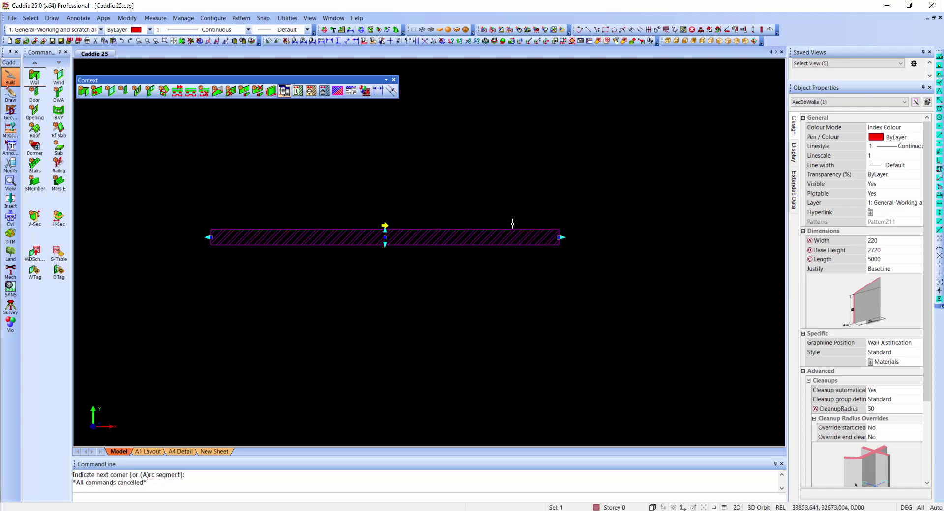
click(472, 234)
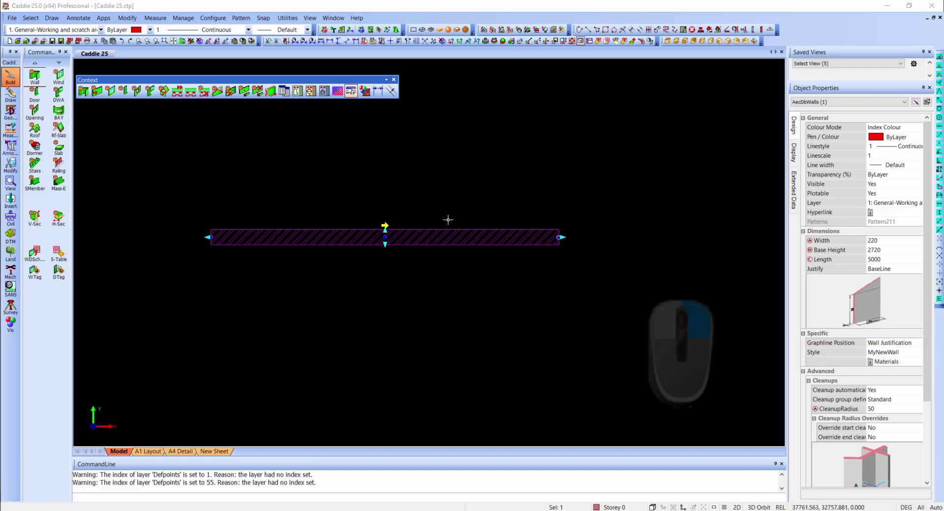
- Edit the wall's MyNewWall style and name its only component Brick Wall
right_click(428, 200)
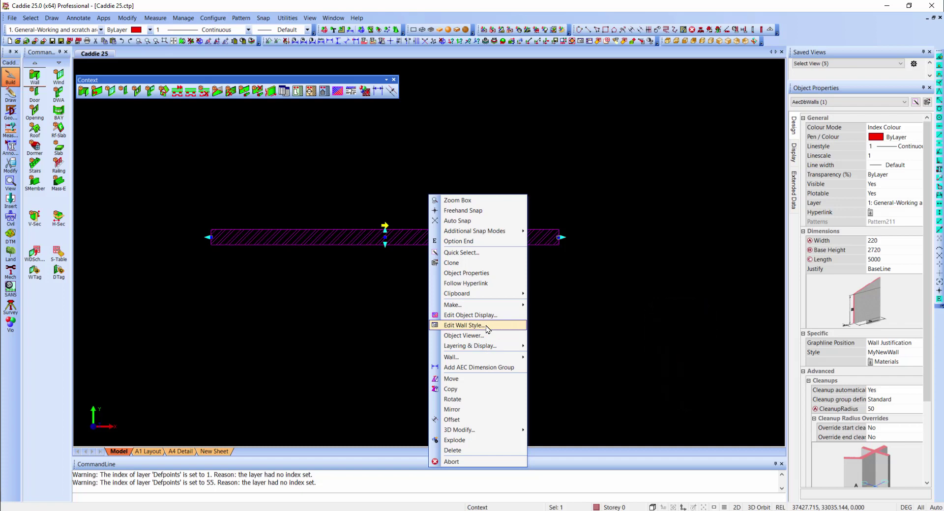
click(464, 326)
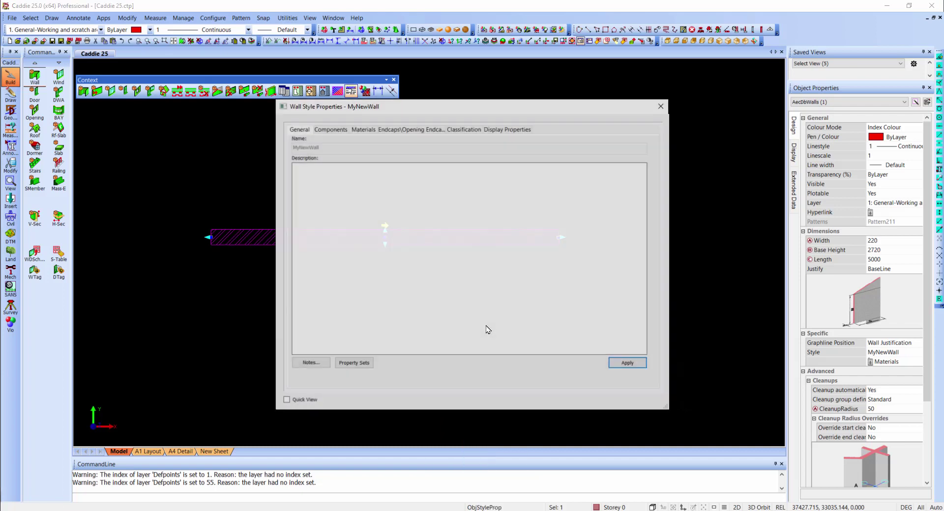
click(332, 129)
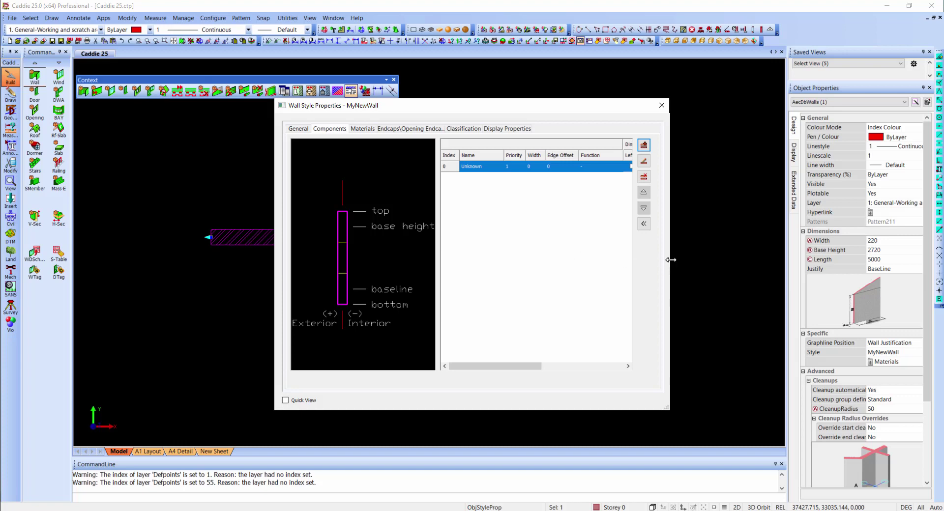
drag(671, 259, 884, 267)
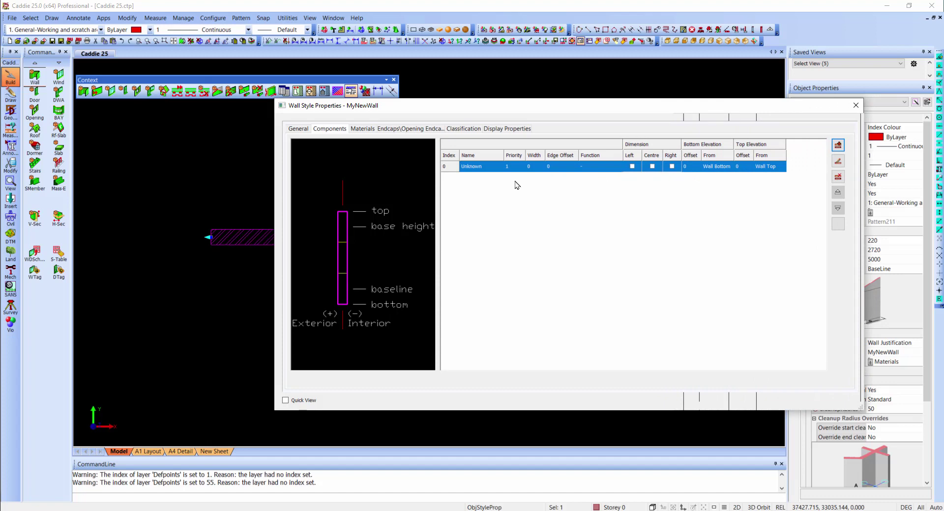
click(488, 170)
double_click(487, 170)
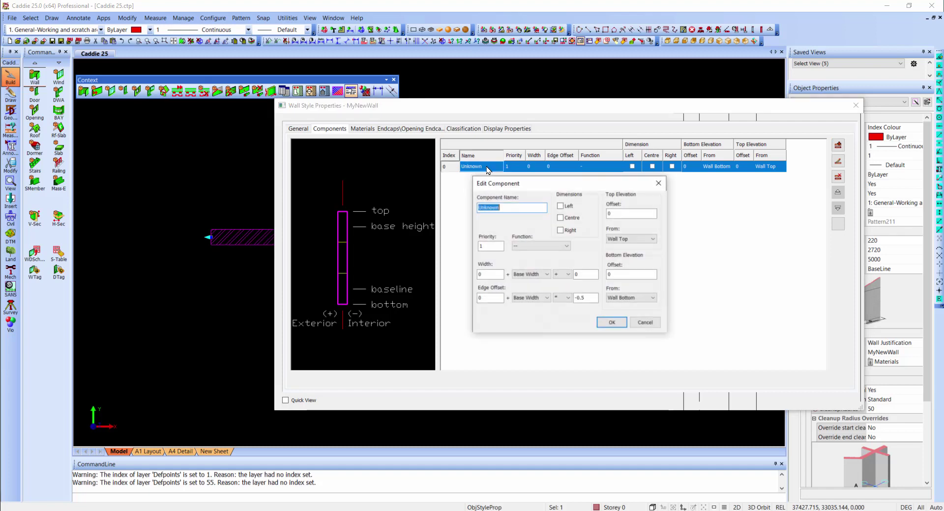
click(689, 326)
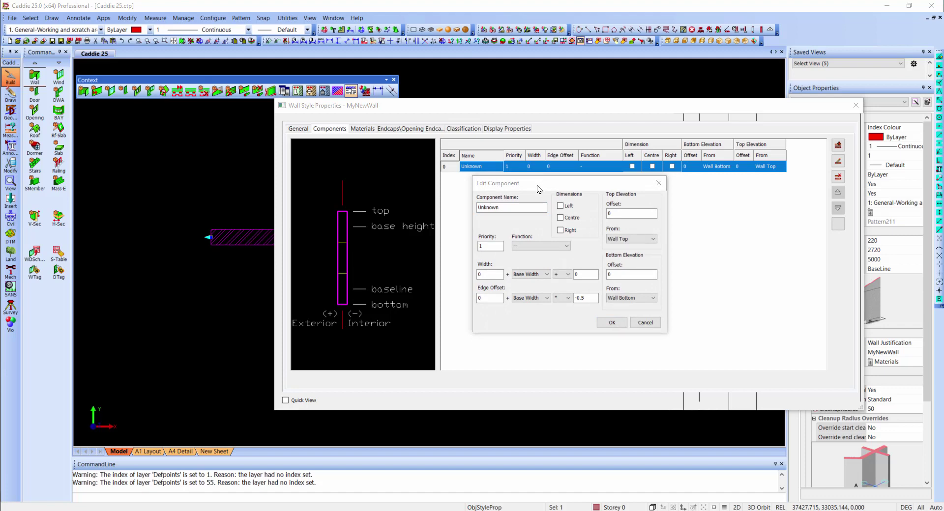
click(509, 206)
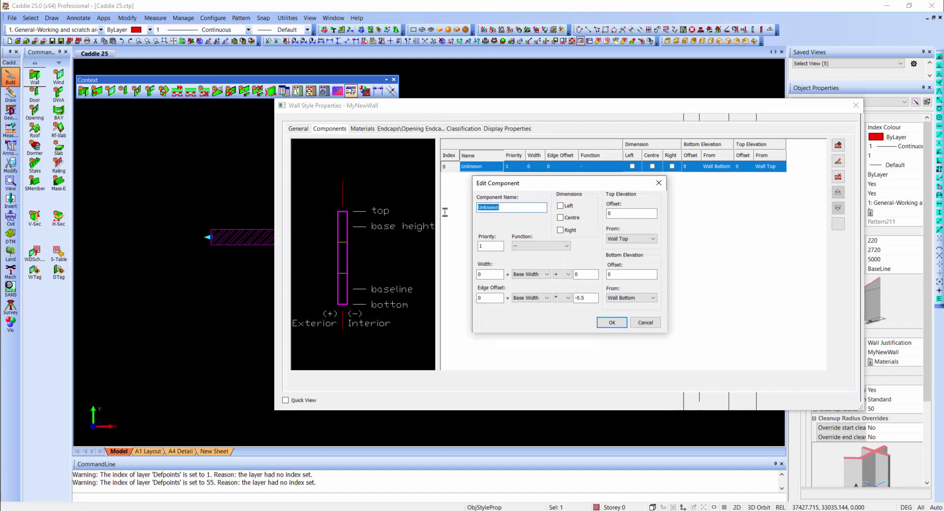
text(Brick Wa)
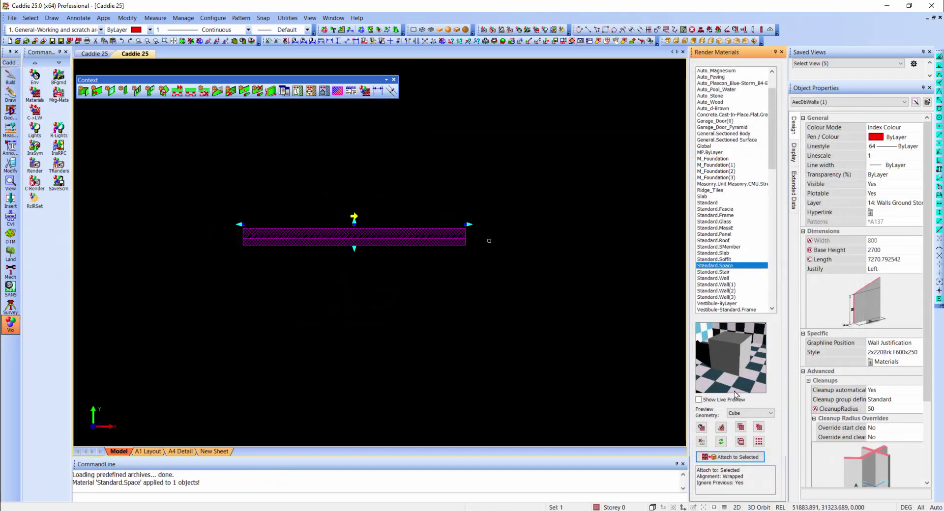
click(737, 457)
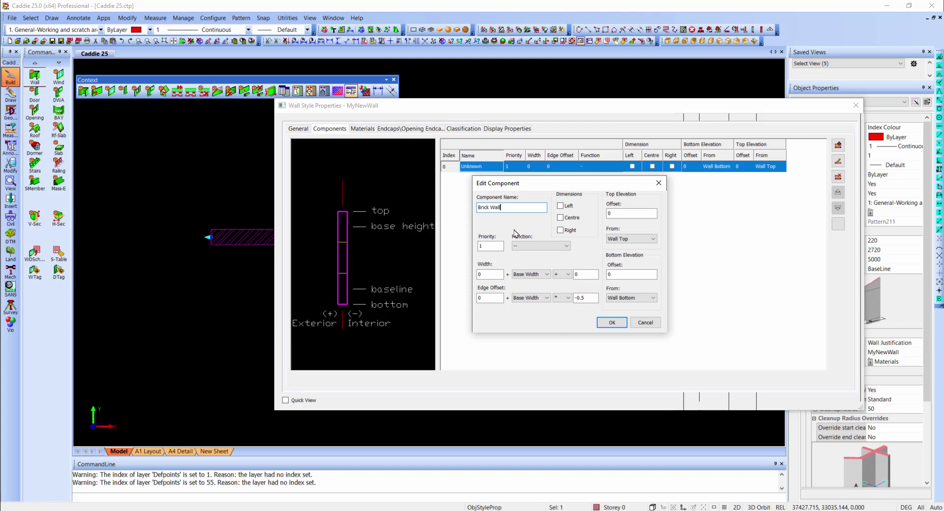
- Give the Brick Wall component priority 800 and the Structural function, and finish editing the wall style
key(Tab)
text(800)
click(547, 248)
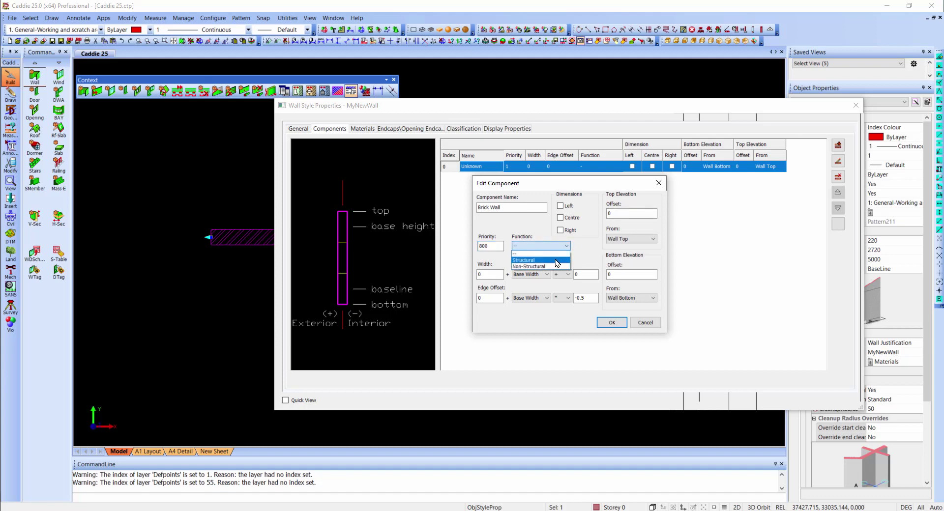
click(557, 260)
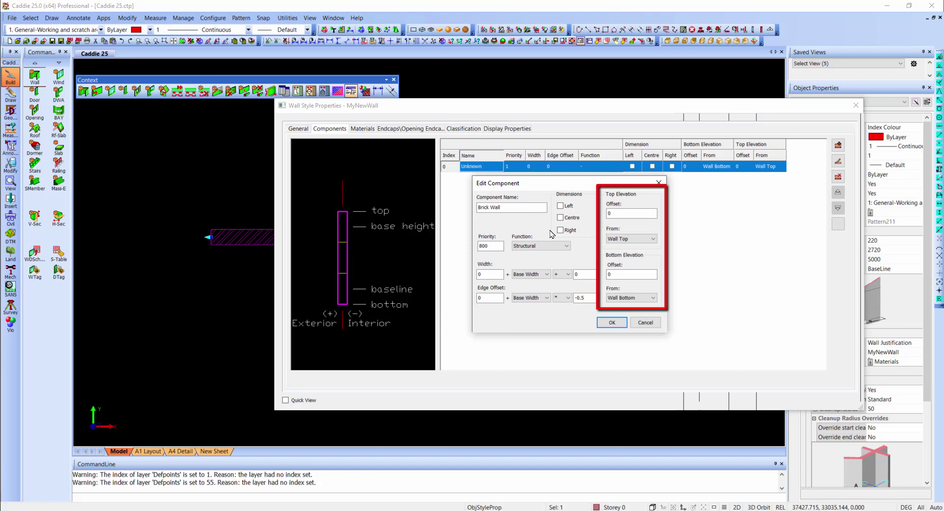
click(610, 324)
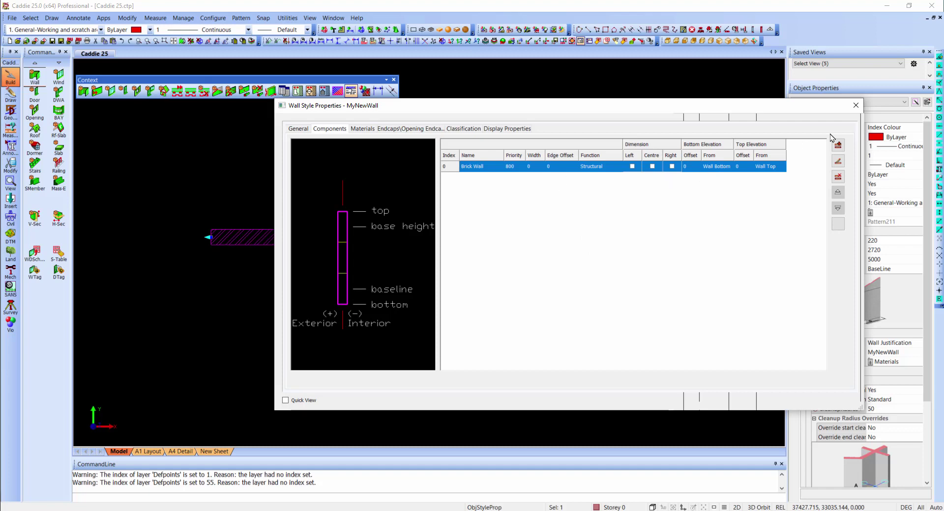
click(856, 107)
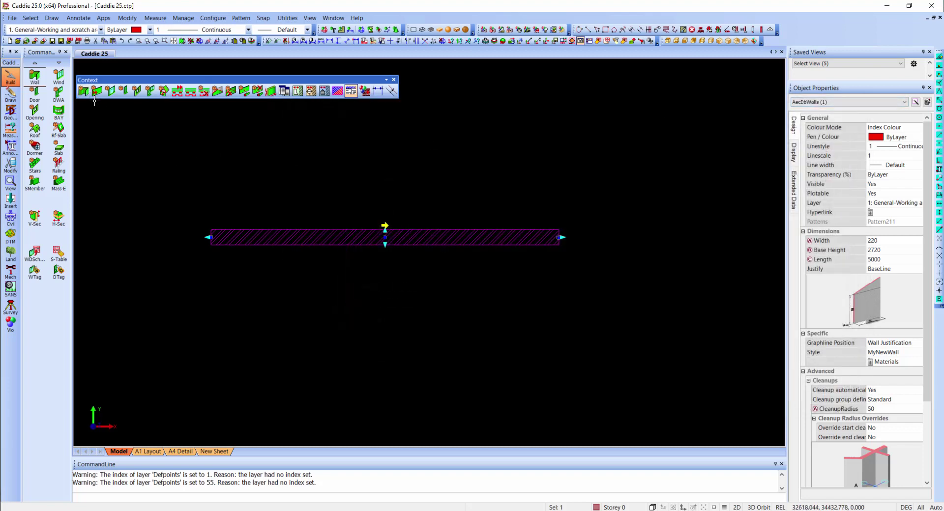
- Draw a second horizontal wall 5000 long above the first in the MyNewWall style, and select it
click(35, 80)
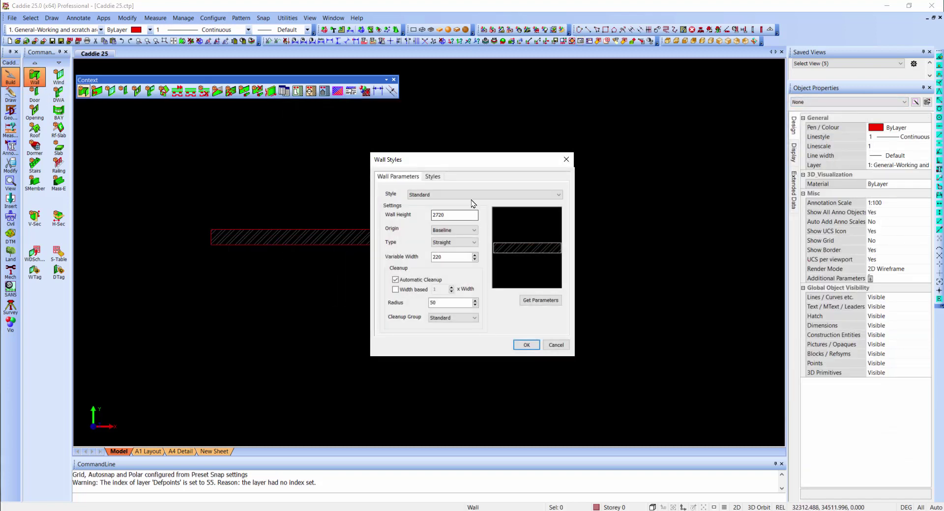
click(471, 197)
scroll(472, 296, down, 5)
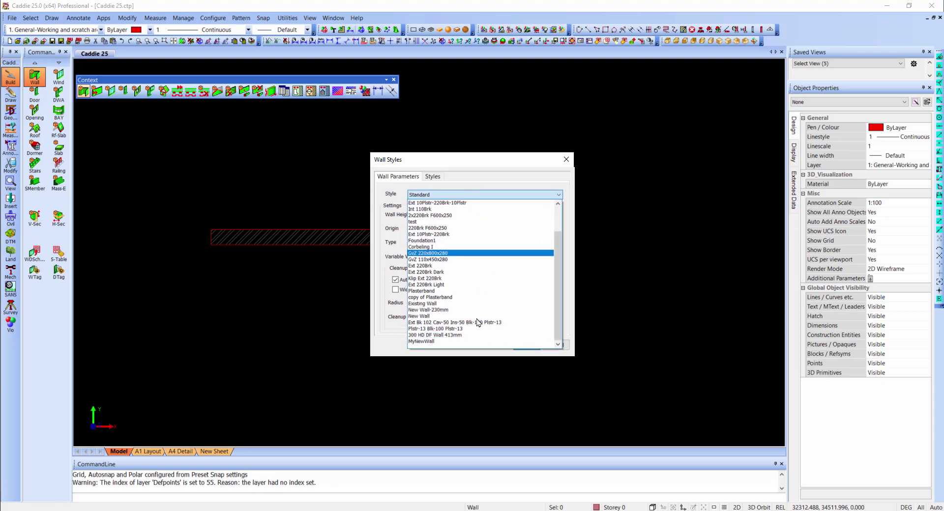
click(469, 341)
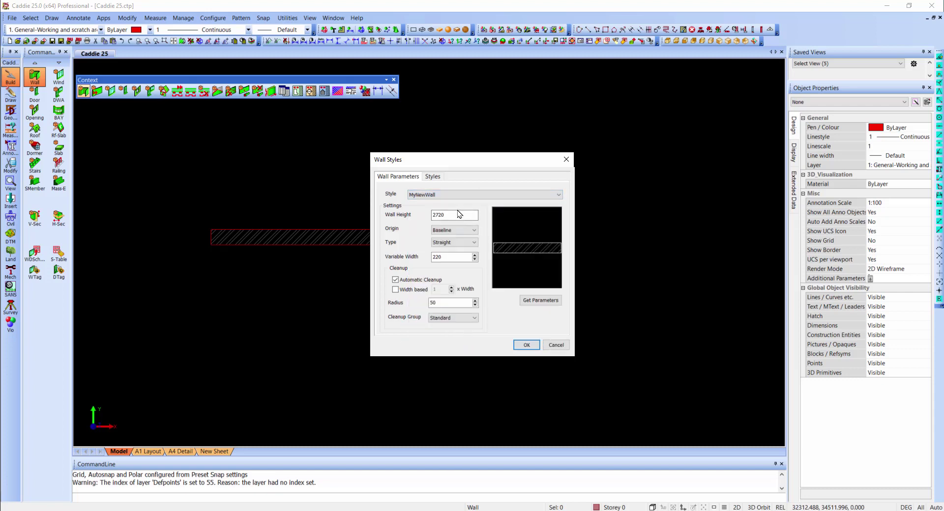
drag(453, 215, 422, 214)
click(526, 346)
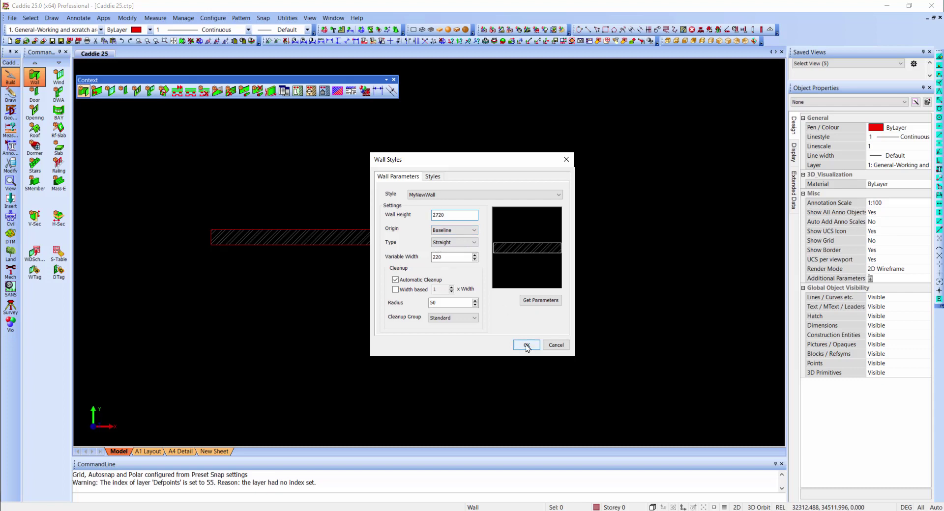
click(209, 172)
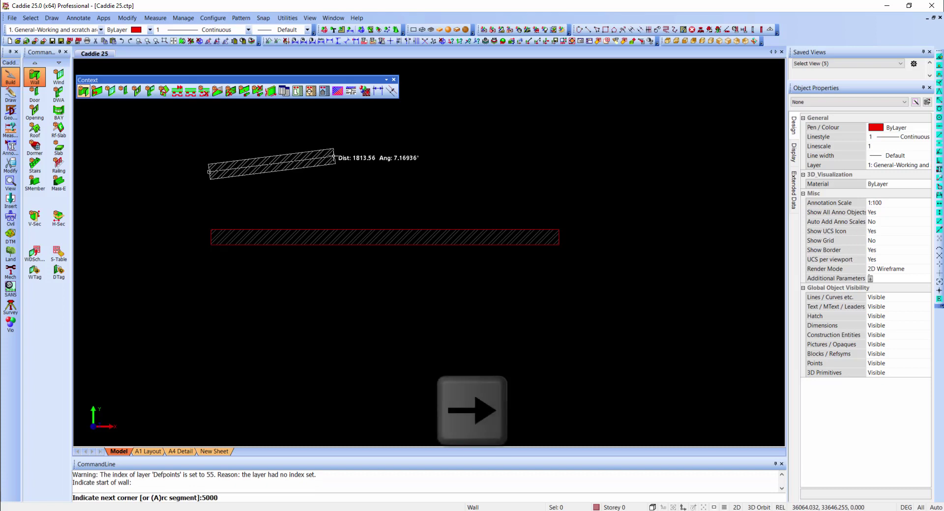
key(Right)
key(Escape)
click(361, 169)
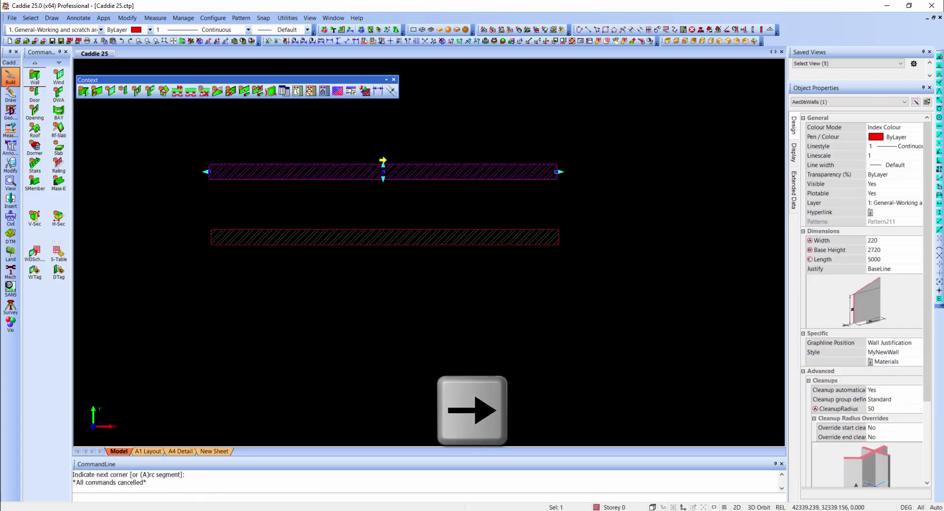